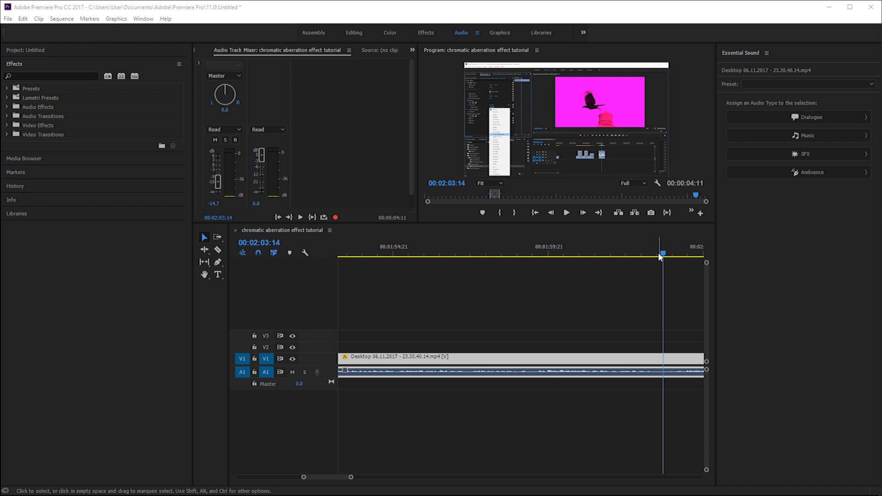
Step: Play the final seconds of the sequence from about 00:02:03 to listen for the unwanted noise
click(660, 256)
key(space)
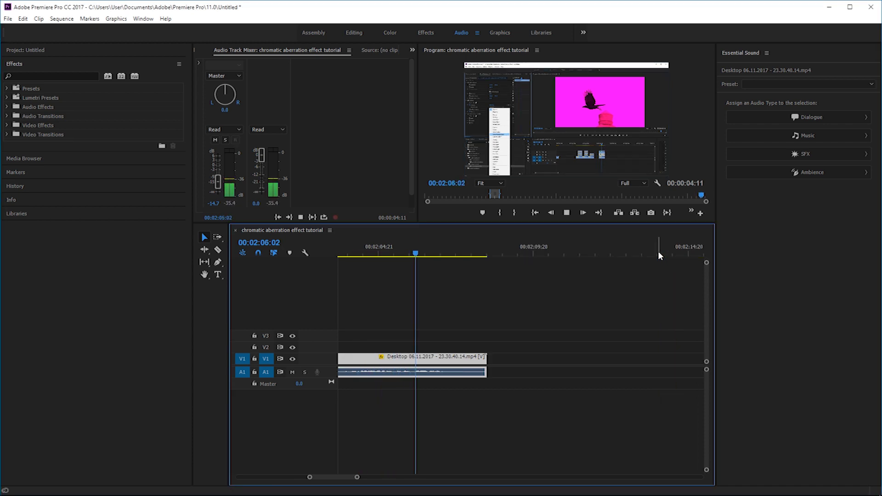
key(space)
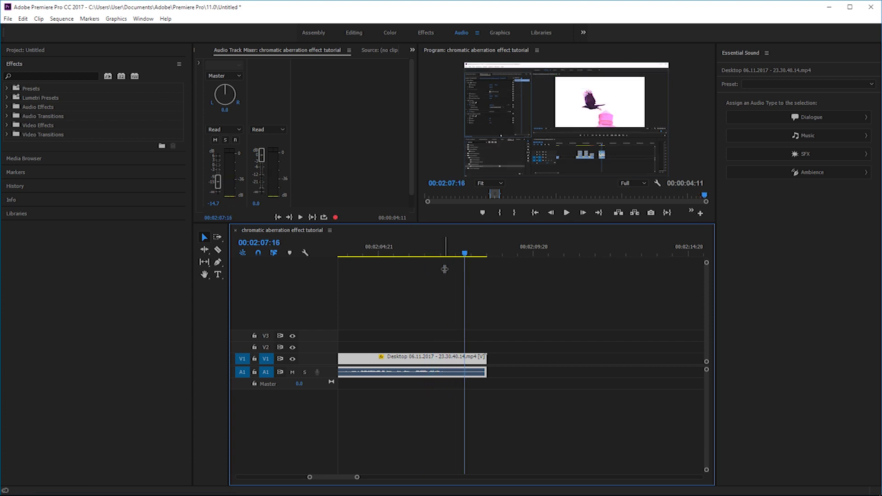
click(360, 254)
key(space)
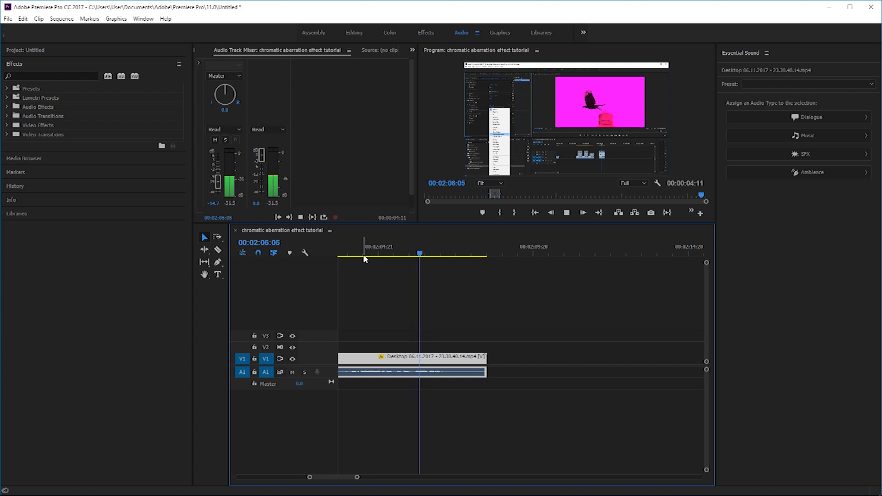
key(space)
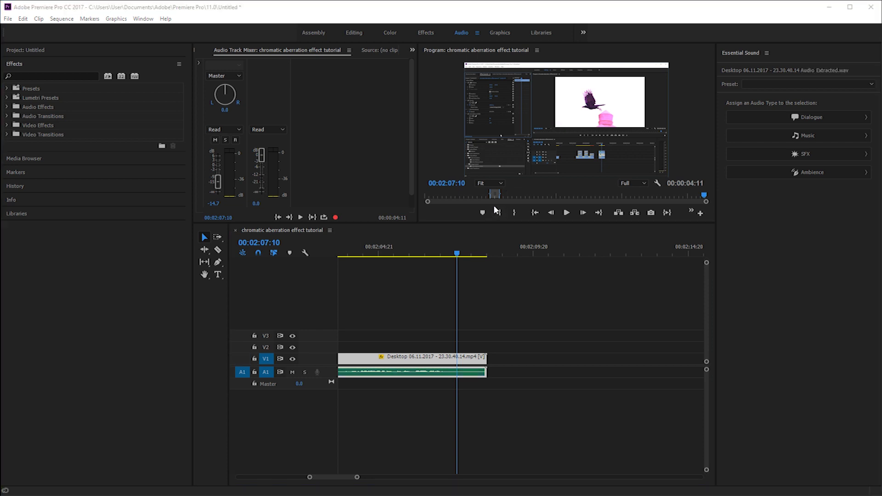
Step: Open the timeline clip's audio for editing in Adobe Audition and play its ending from about 1:28
right_click(450, 363)
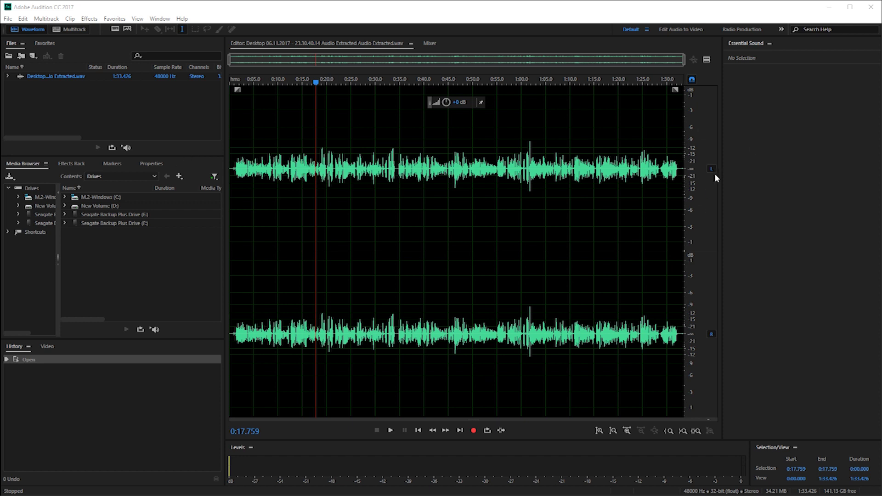
click(658, 82)
key(space)
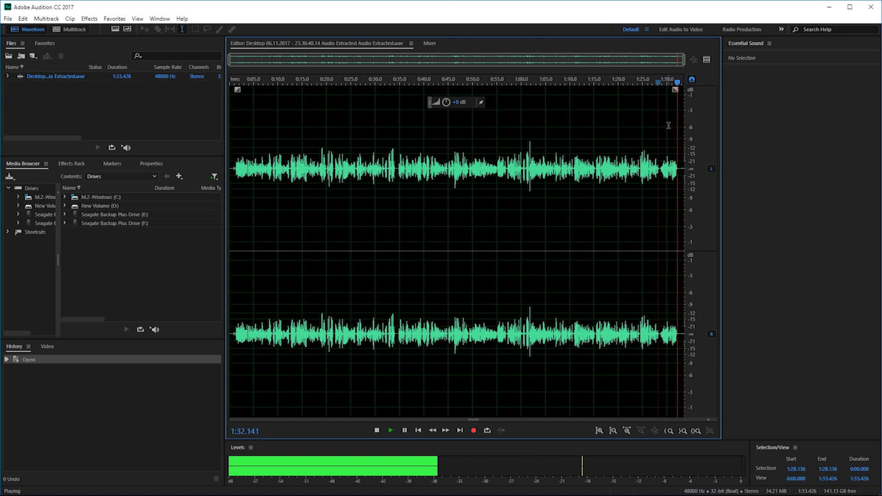
key(space)
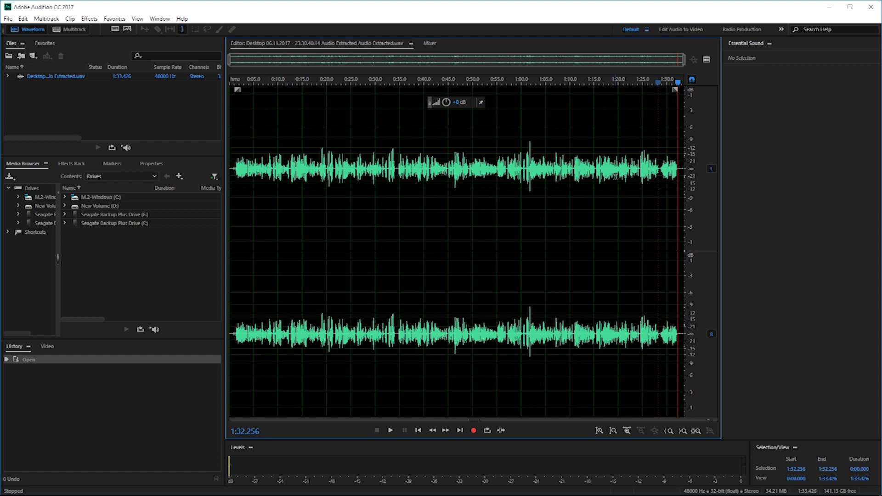
Step: Show the spectral frequency display and zoom in on roughly the last 13 seconds of the recording
click(115, 31)
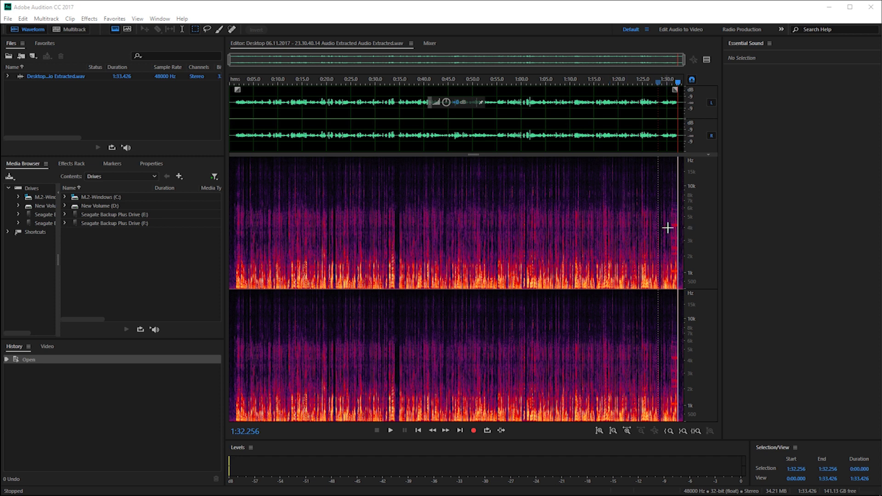
scroll(668, 227, up, 8)
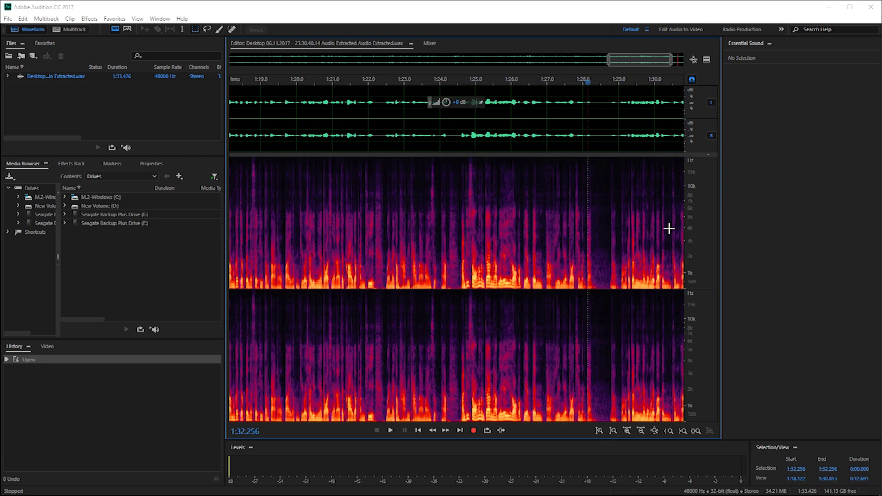
drag(654, 92, 677, 92)
Step: Play the passage from about 1:29.4 to match the noise with its pattern in the spectrogram
click(601, 82)
drag(604, 86, 562, 87)
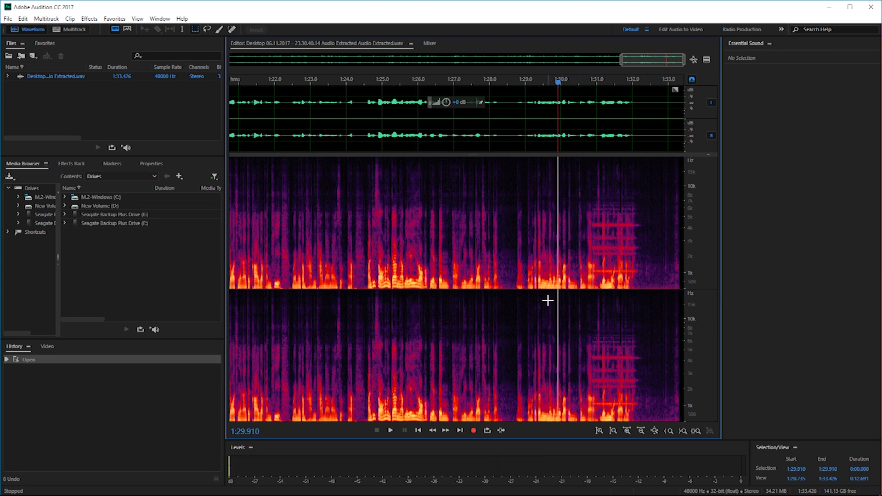
key(space)
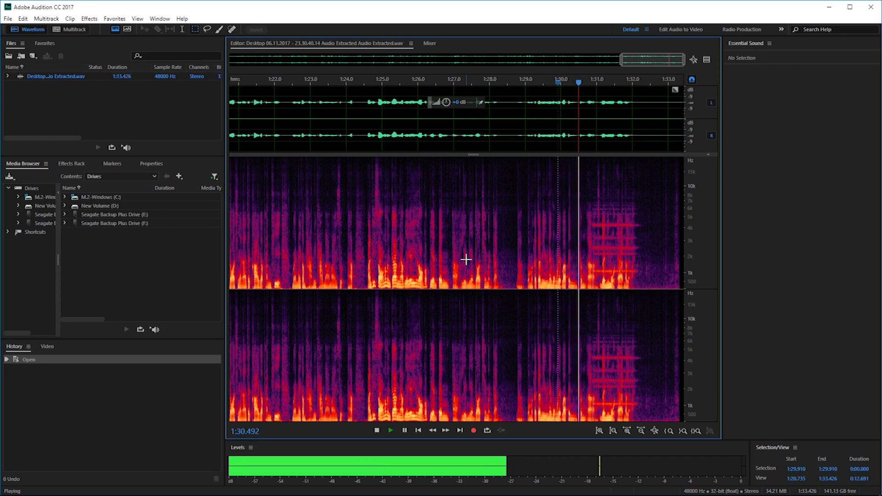
click(540, 82)
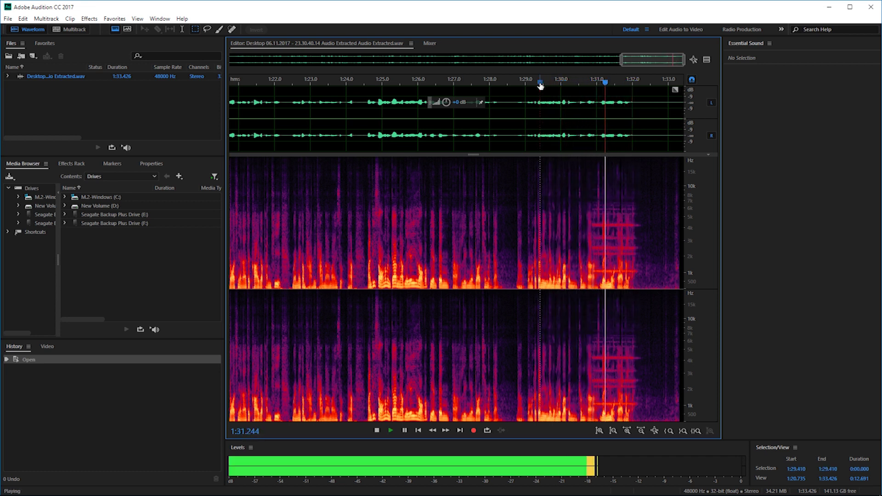
key(space)
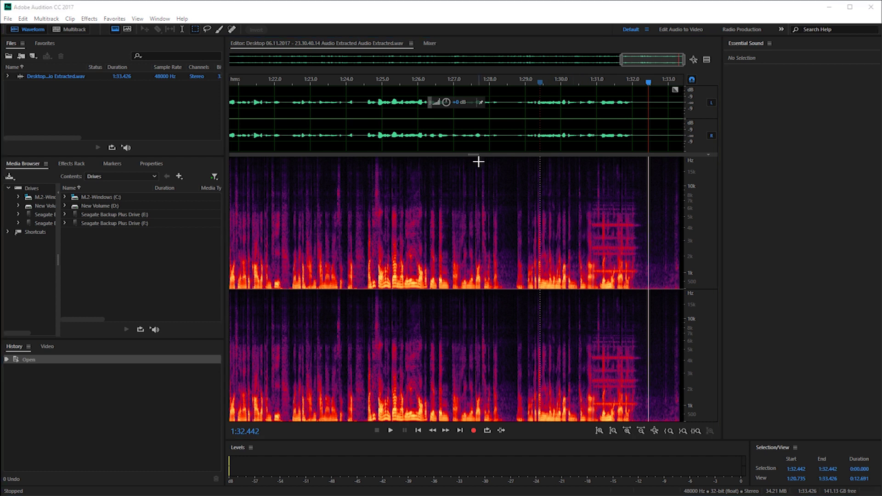
Step: Silence the horizontal noise bands just above 4 kHz and 3 kHz between about 1:30.8 and 1:32.2 in both channels
drag(590, 221, 641, 228)
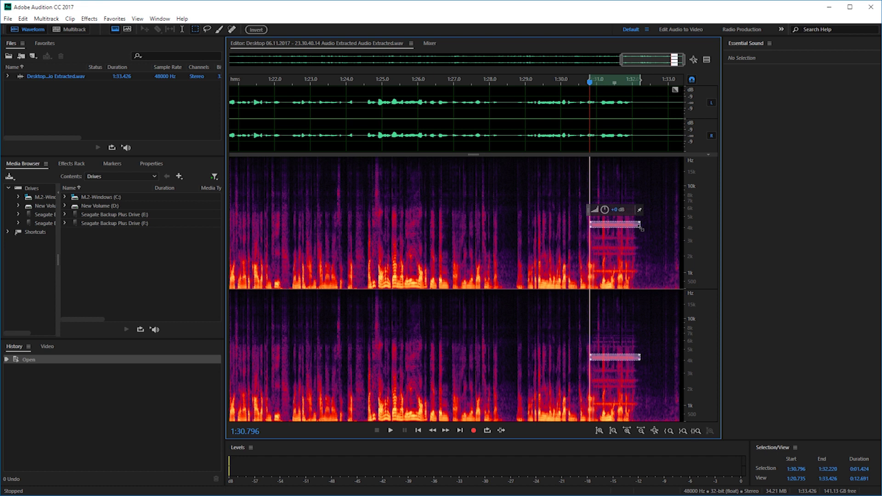
key(Delete)
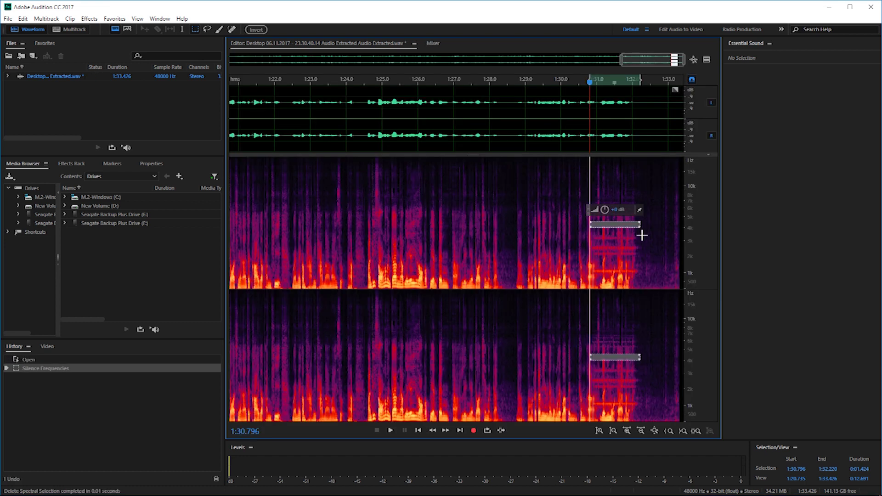
click(644, 238)
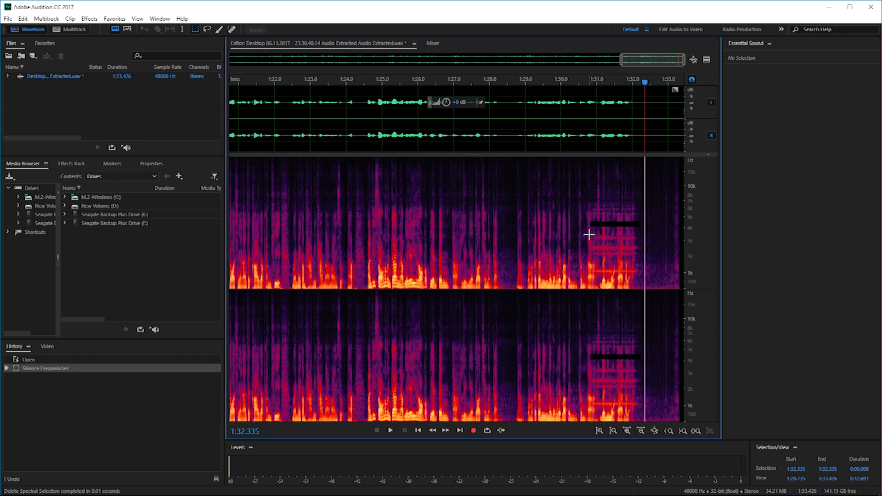
drag(591, 235, 637, 239)
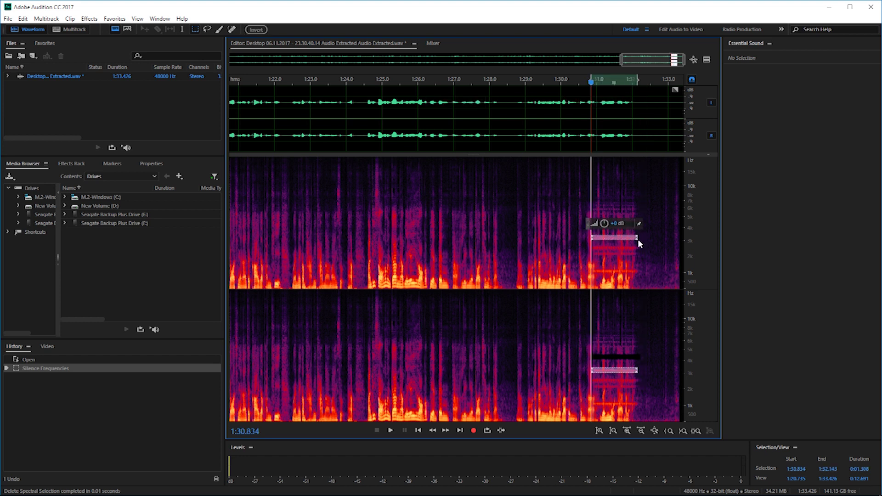
key(Delete)
Step: Silence the two noise bands between 2 and 3 kHz over the same stretch, starting at about 1:30.8
click(599, 243)
drag(591, 244, 640, 251)
key(Delete)
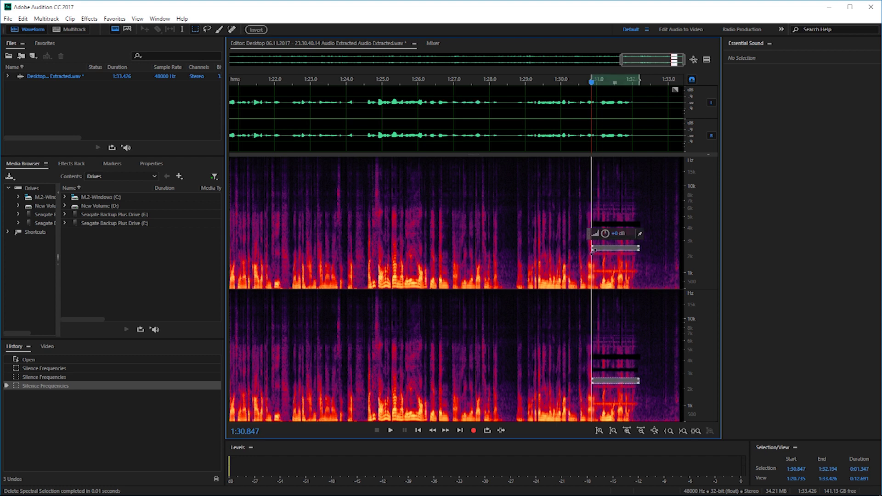
click(588, 251)
drag(591, 251, 638, 256)
key(Delete)
Step: Silence the remaining noise bands at about 1 kHz and 6 kHz over the same stretch and clear the selection
click(595, 267)
drag(592, 270, 639, 272)
key(Delete)
click(612, 199)
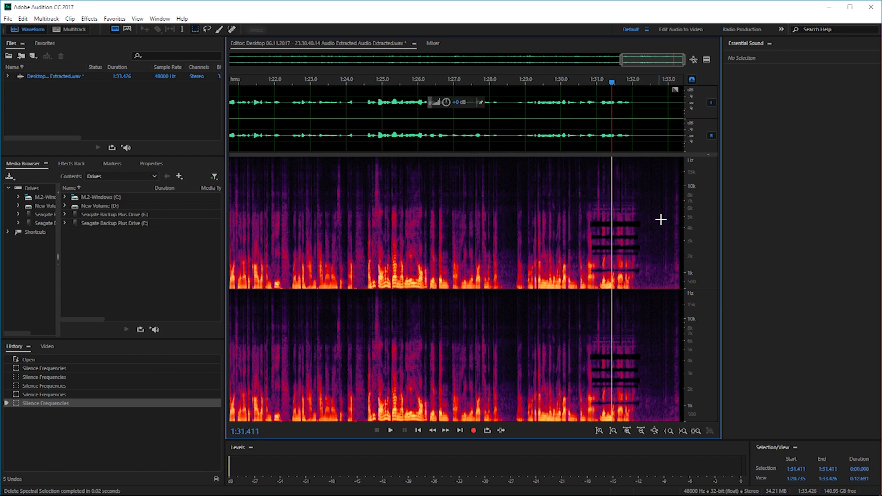
drag(590, 207, 636, 212)
key(Delete)
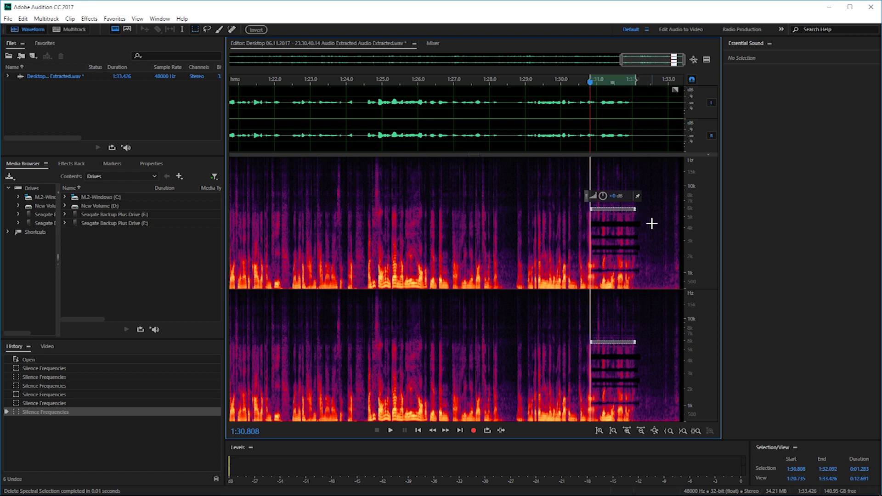
click(651, 224)
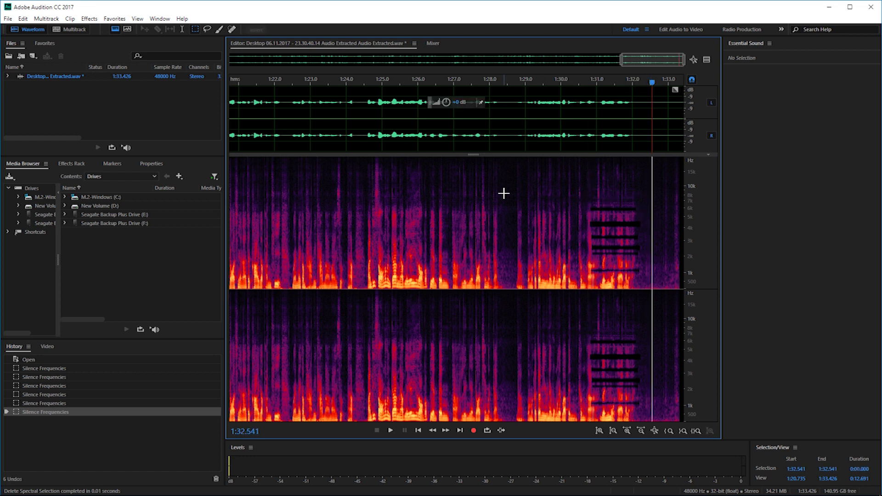
Step: Play the edited passage several times from about 1:29 to check how the cleaned section sounds
click(526, 83)
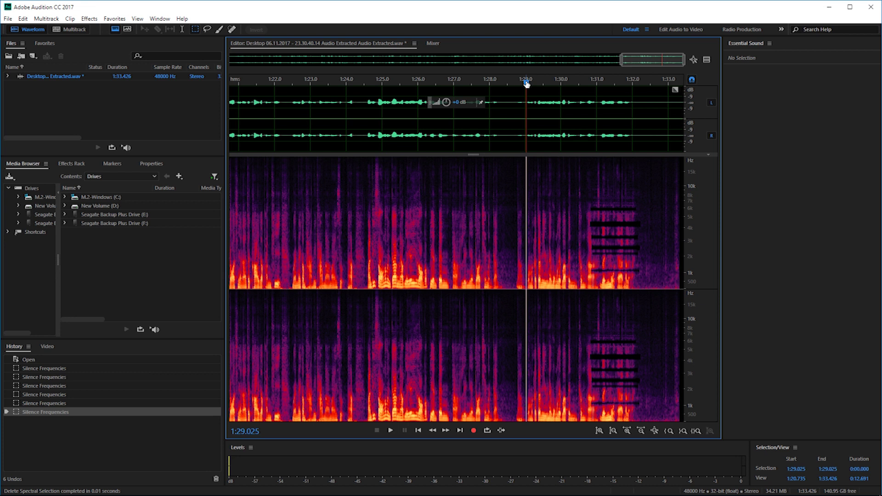
key(space)
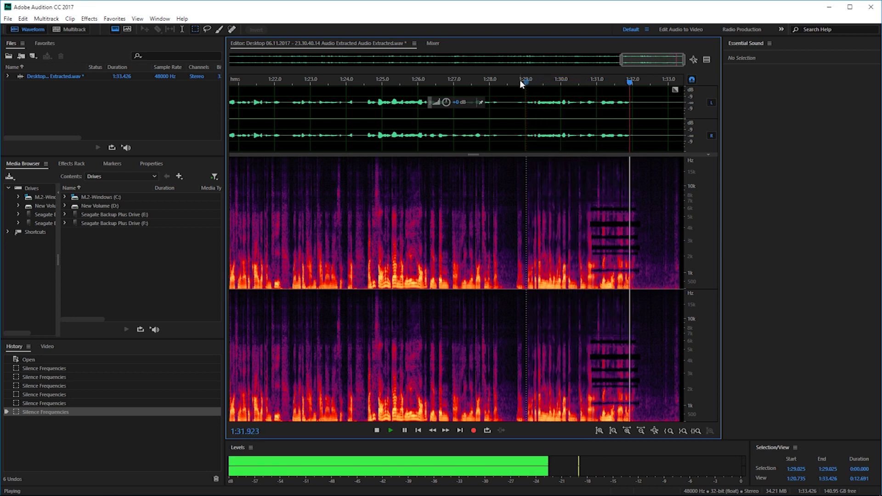
click(521, 83)
key(space)
key(space)
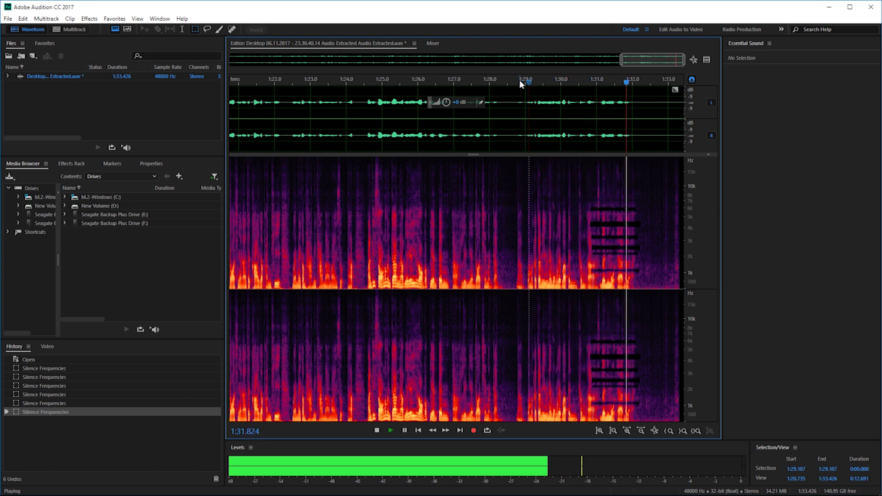
key(space)
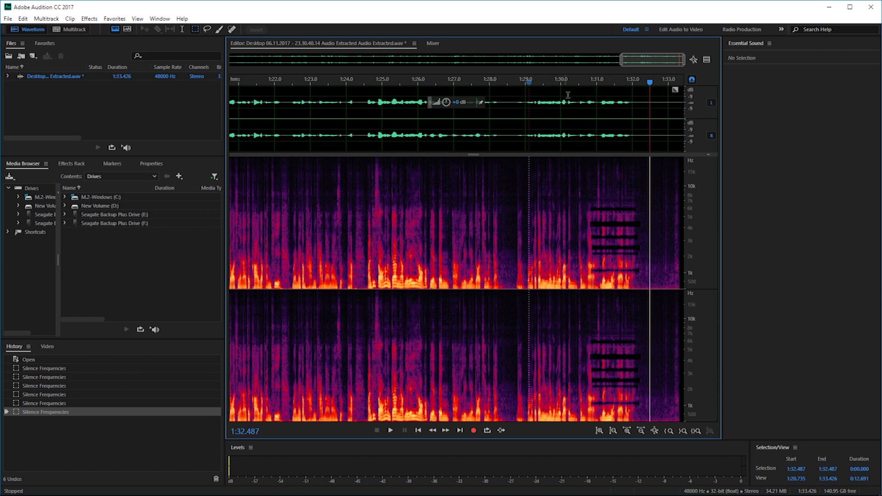
click(543, 85)
key(space)
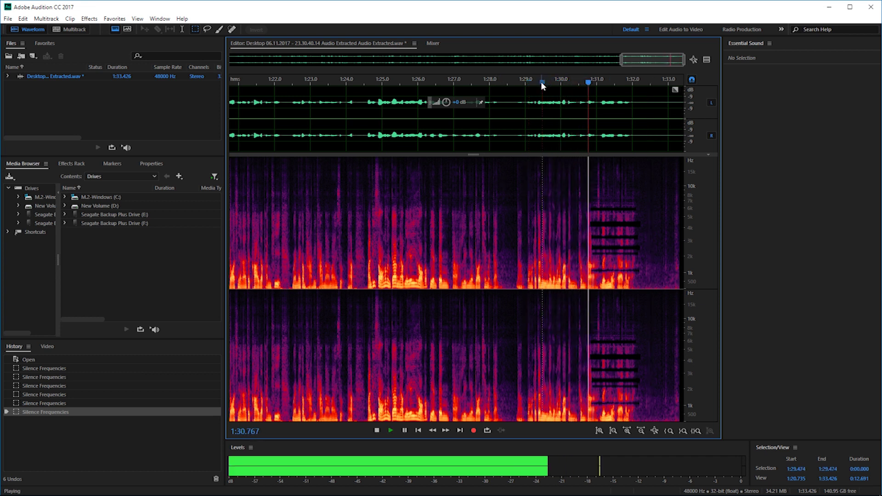
click(526, 82)
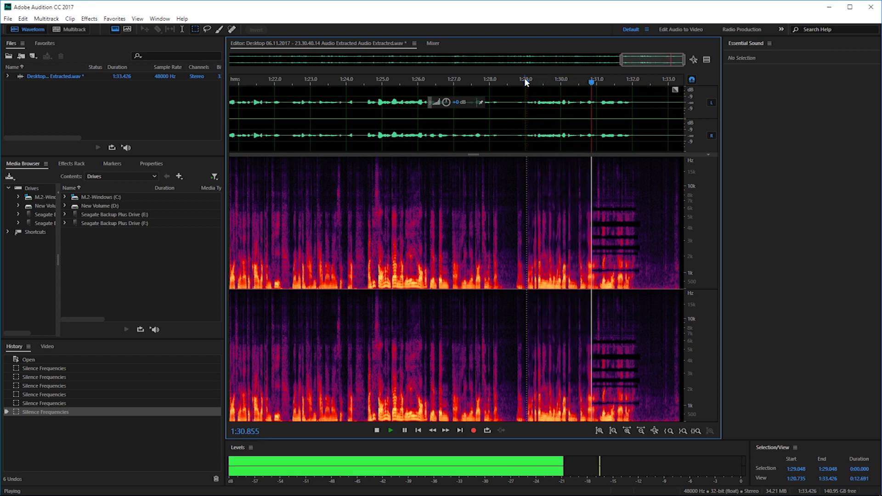
key(space)
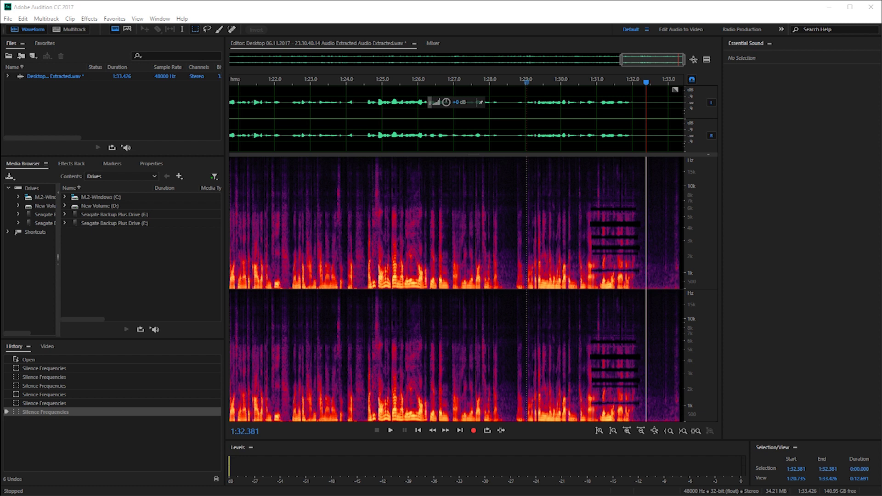
Step: Save the edited audio file under its existing name and switch back to Premiere Pro
click(9, 19)
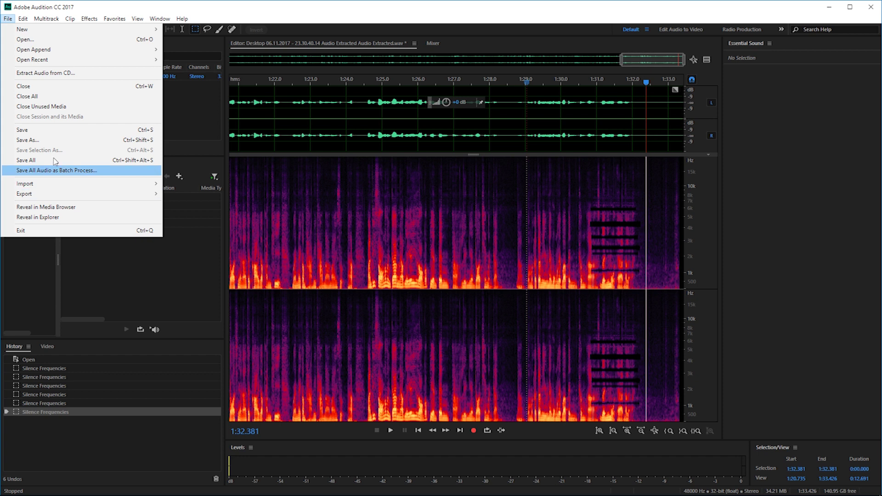
click(50, 132)
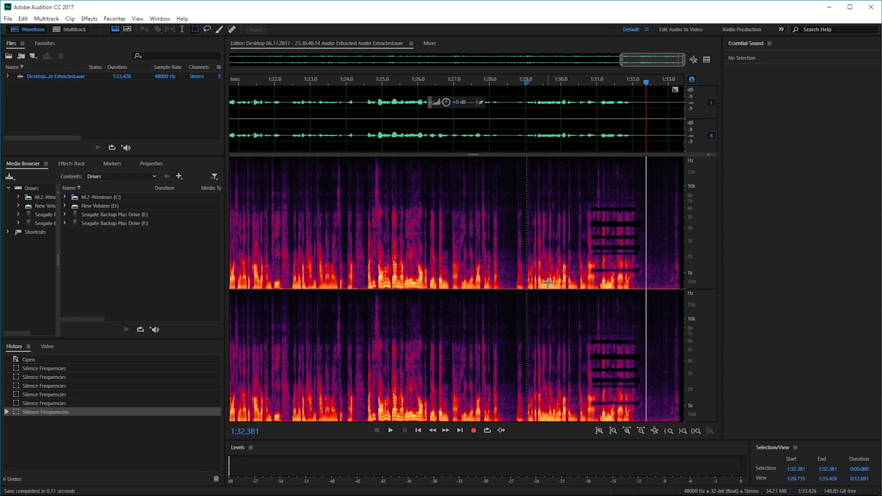
key(alt+Tab)
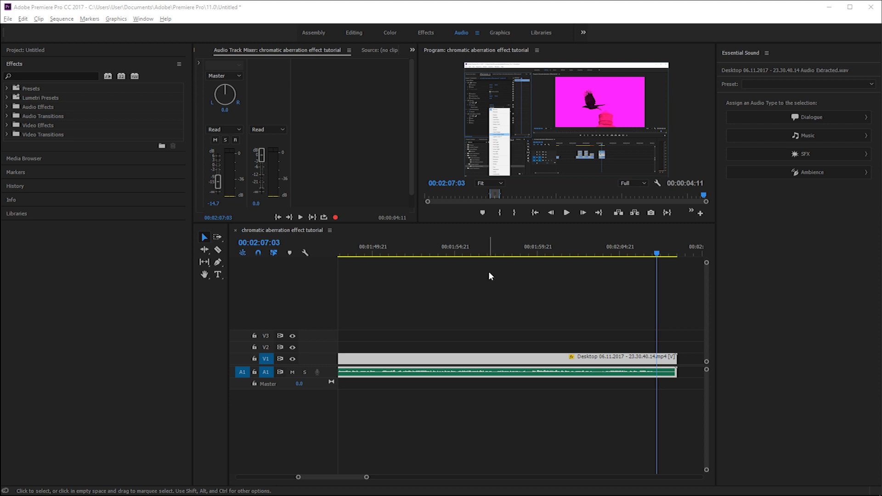
Step: Play the sequence from about 00:02:00, replaying its last seconds to check the cleaned audio on the timeline
click(609, 255)
click(555, 256)
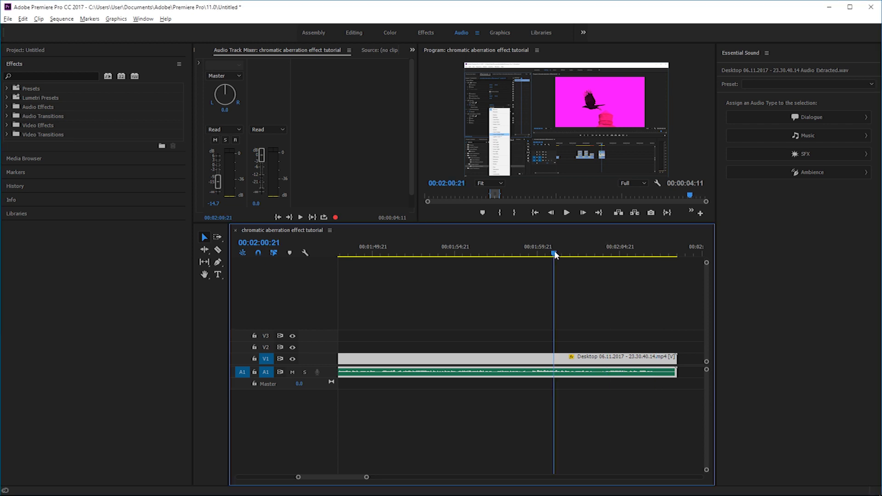
key(space)
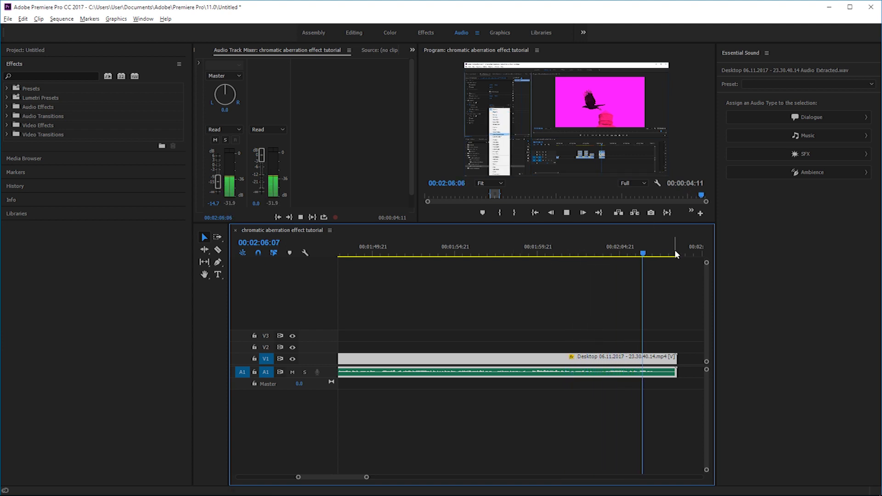
click(621, 249)
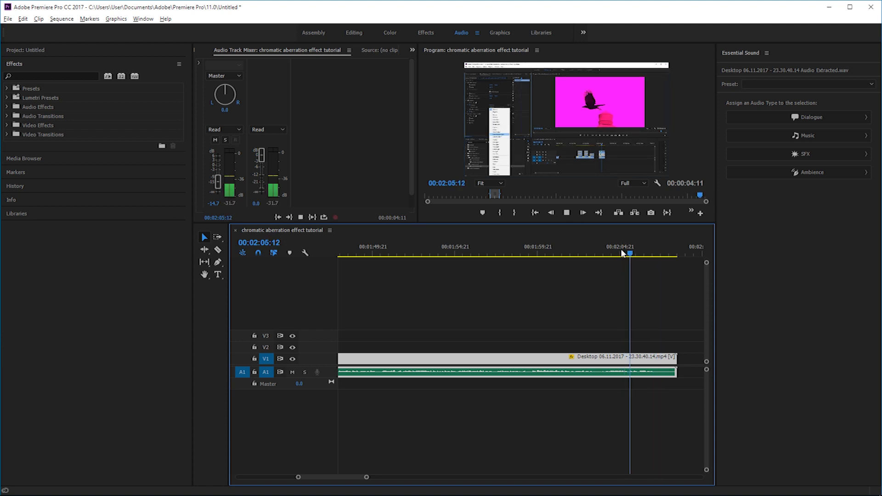
key(space)
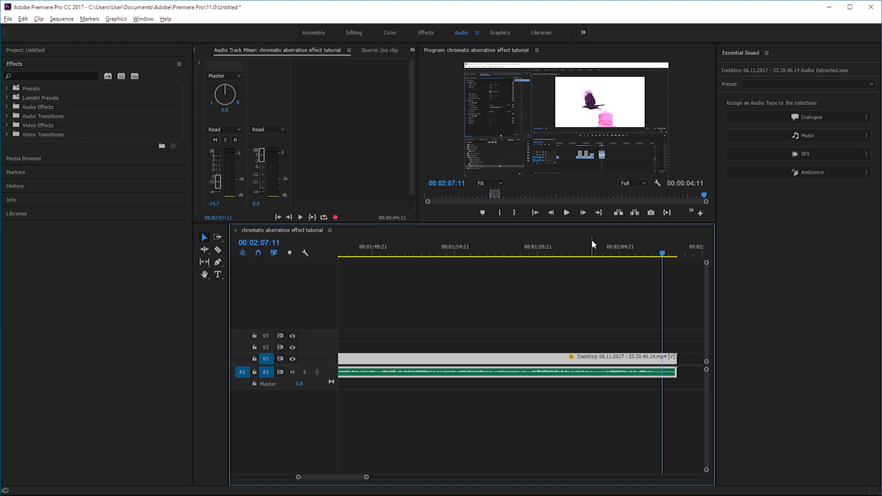